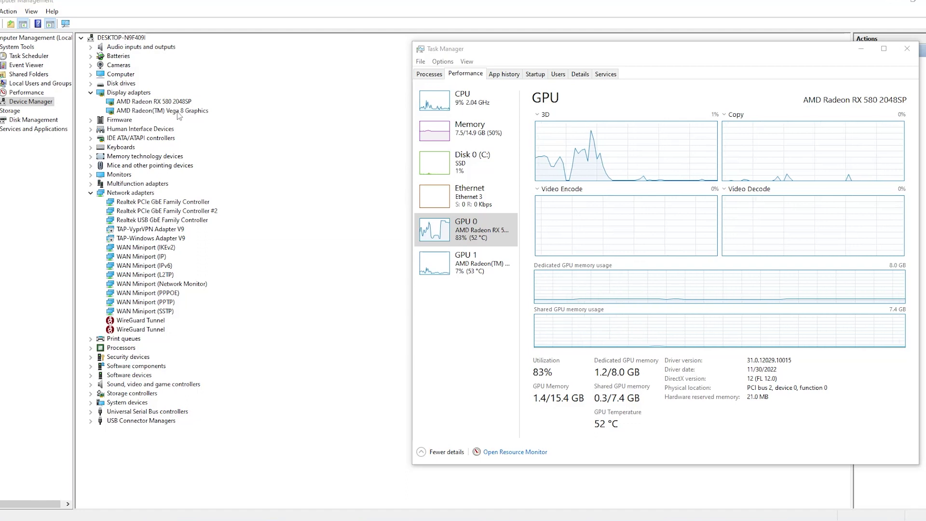
Step: Examine the processor and installed RAM on the system's About page, maximized, and minimize the page when finished
key(super+Pause)
drag(854, 42, 446, 105)
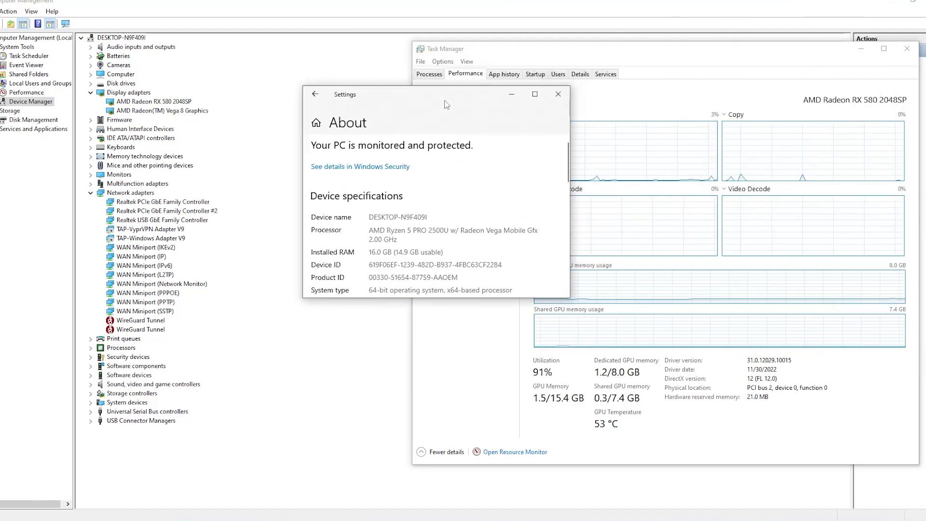
click(534, 94)
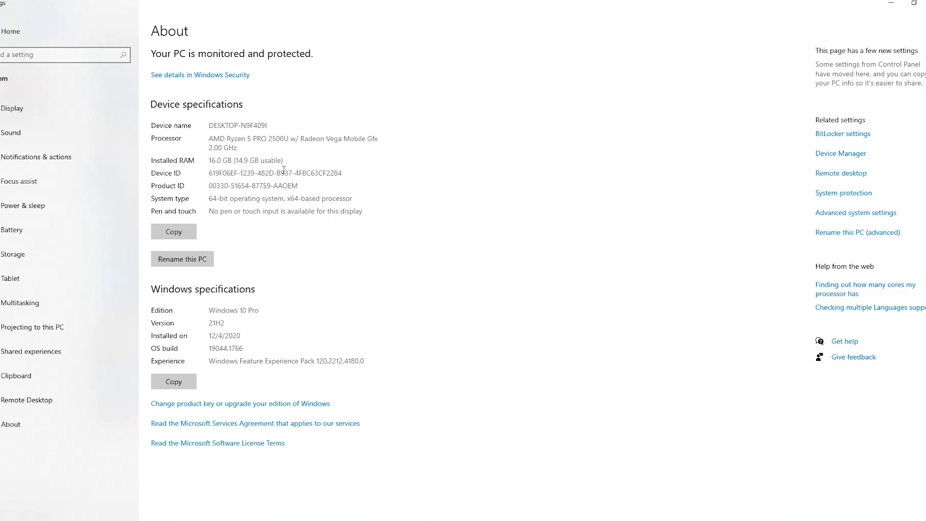
drag(223, 138, 376, 138)
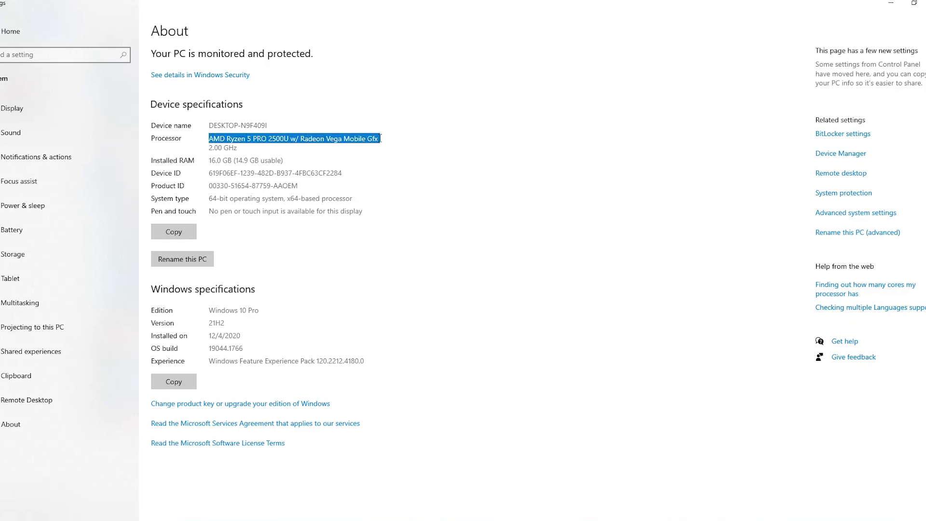
click(250, 149)
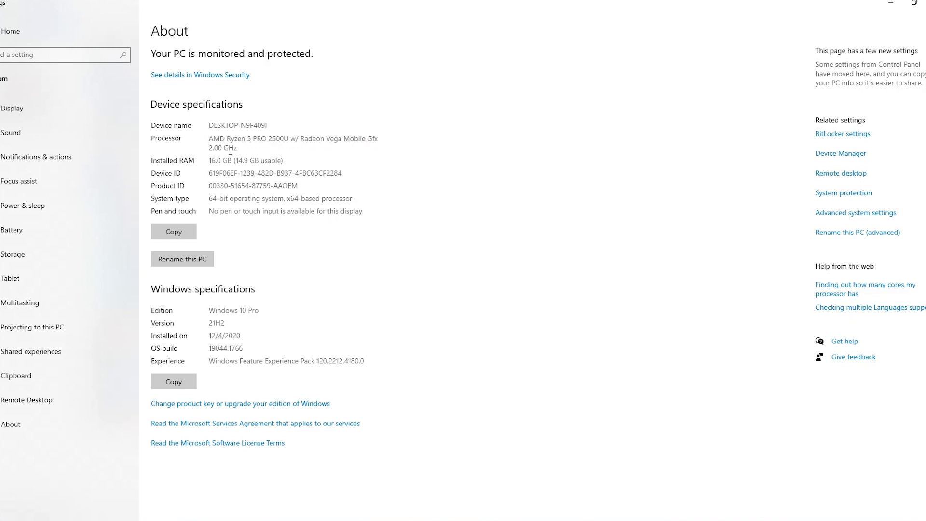
drag(209, 161, 289, 159)
click(890, 3)
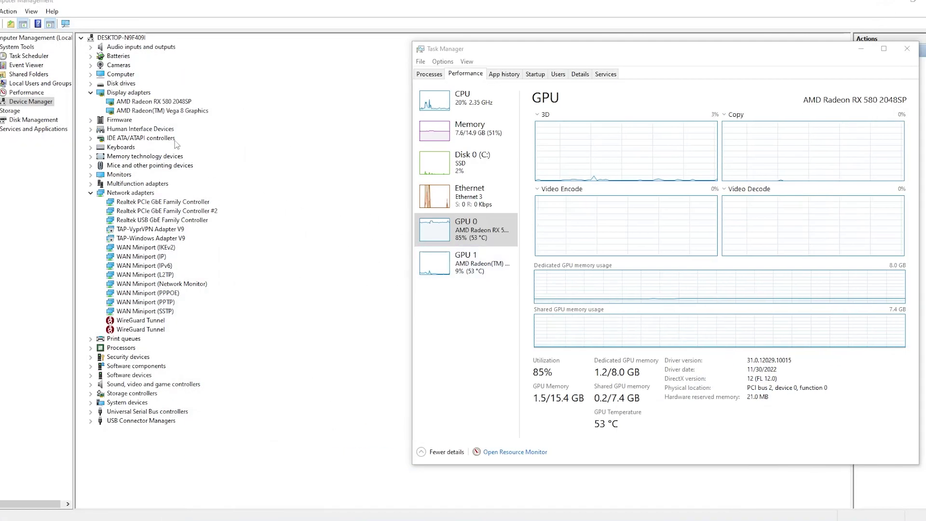
Step: Check the AMD Radeon Vega 8 Graphics and AMD Radeon RX 580 2048SP entries among the display adapters
click(154, 111)
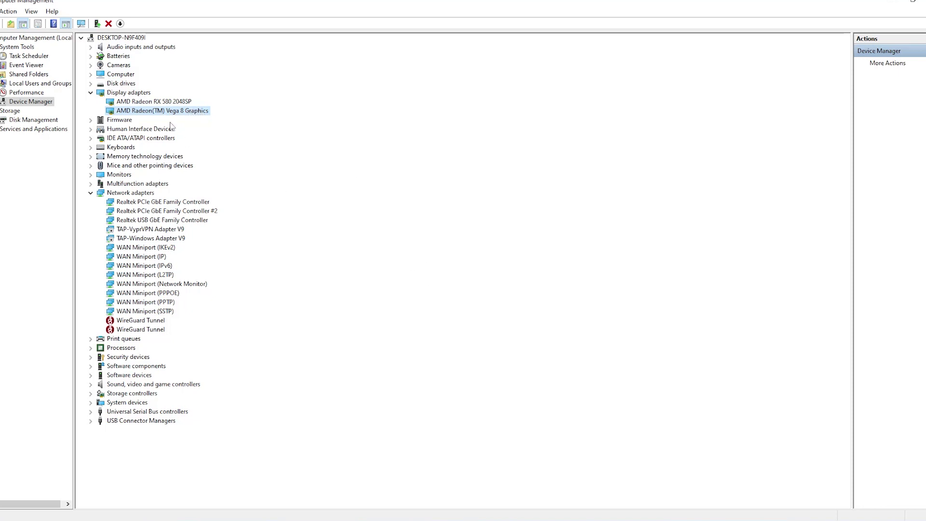
click(168, 103)
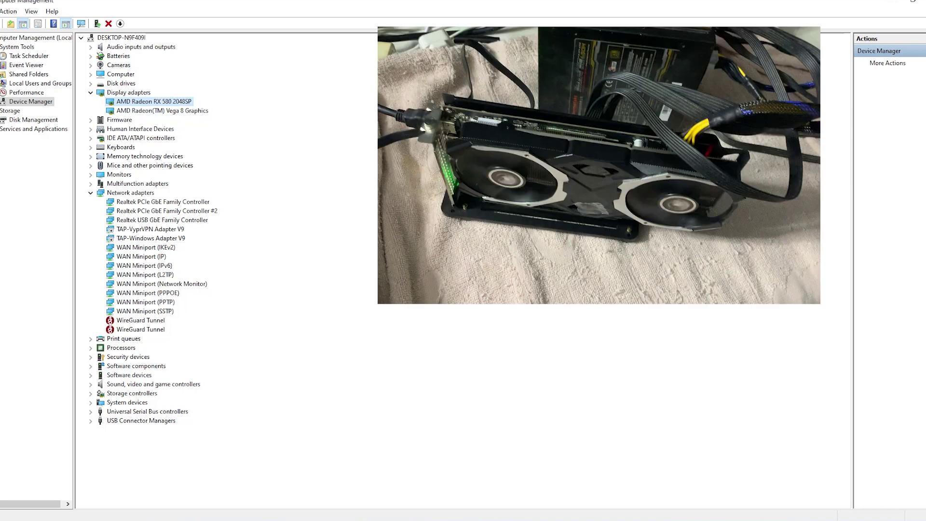
Step: Examine the current network connection in the Network & Internet status settings and open the Ethernet page
click(877, 518)
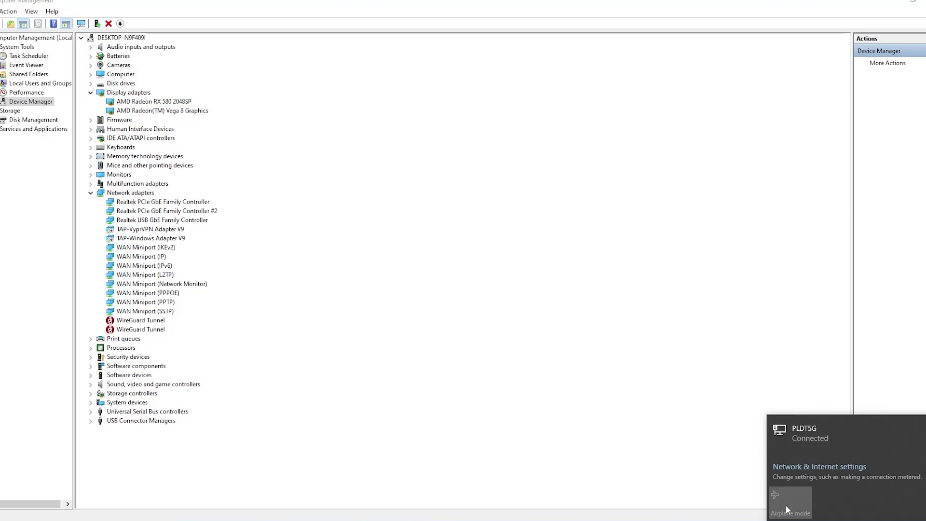
click(807, 466)
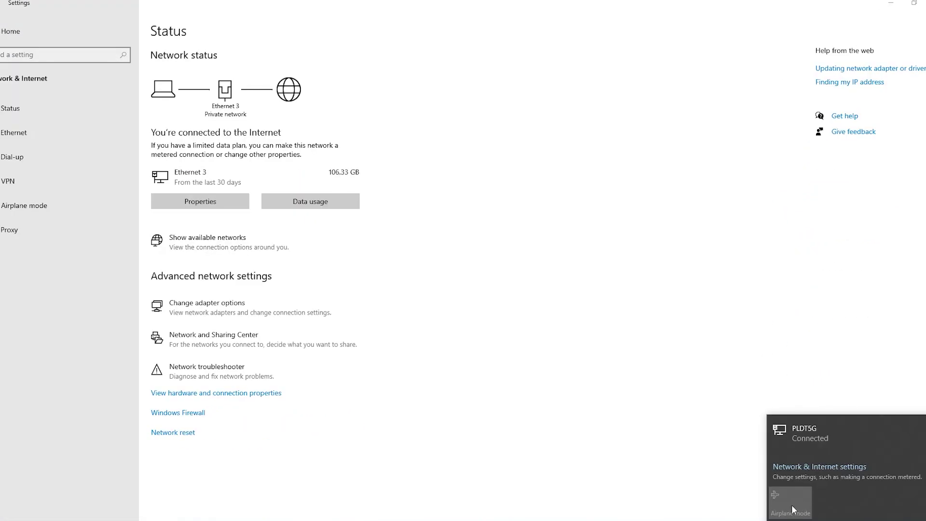
click(833, 381)
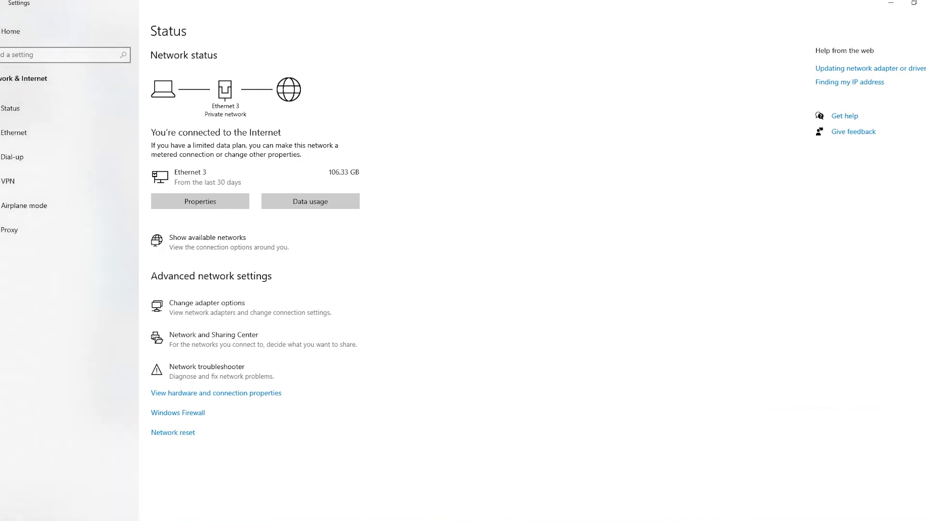
click(868, 517)
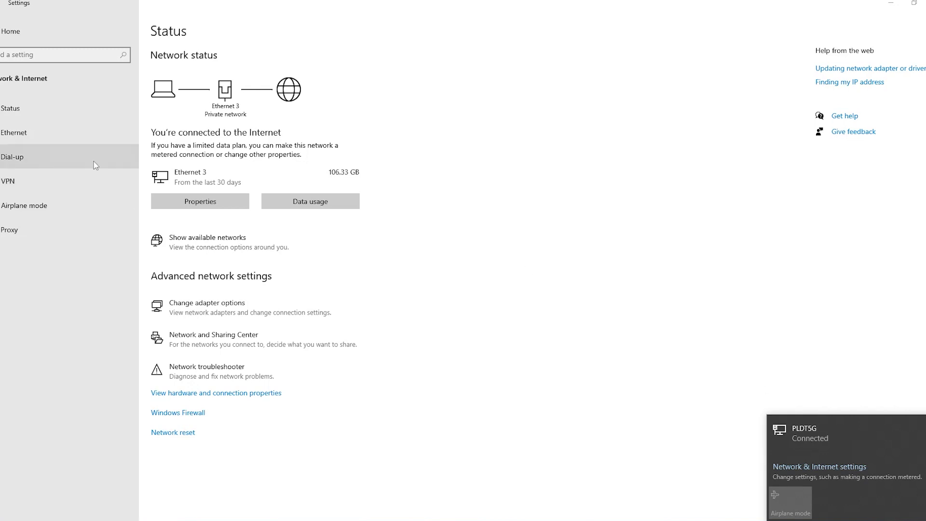
click(52, 135)
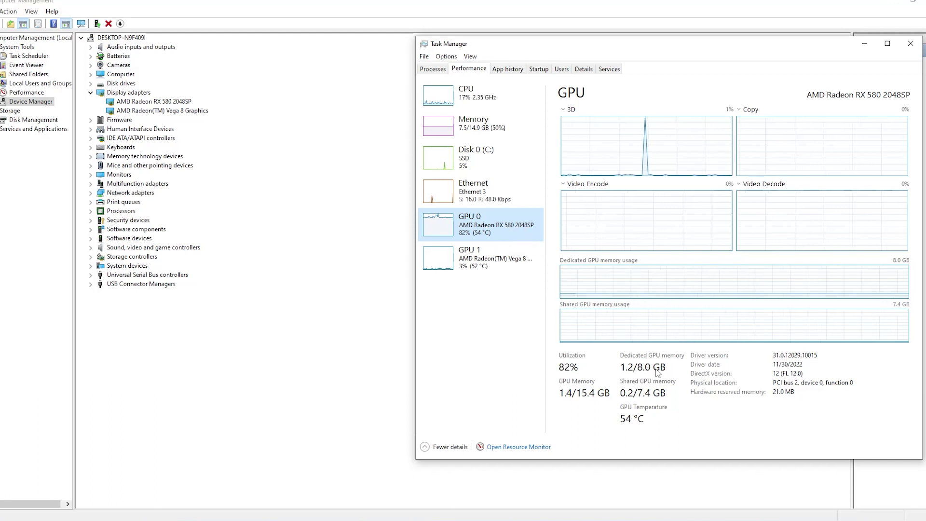
Step: Compare the performance details and dedicated memory of the Vega 8 and the RX 580 2048SP in Task Manager
click(491, 269)
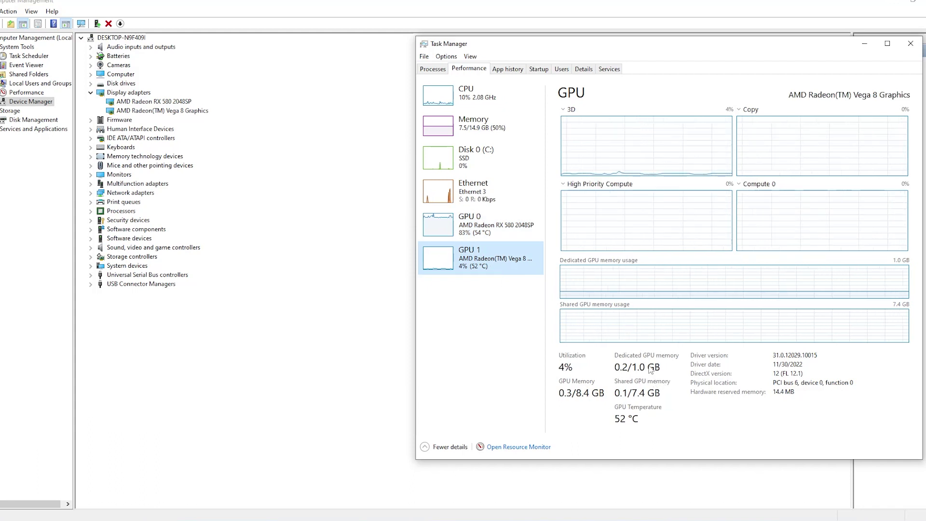
click(497, 227)
click(501, 256)
click(501, 237)
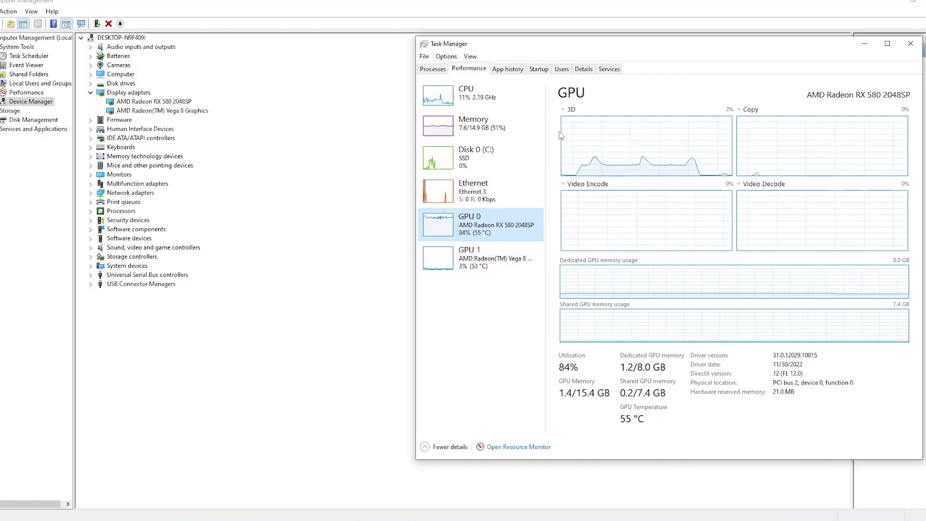
click(479, 260)
click(532, 235)
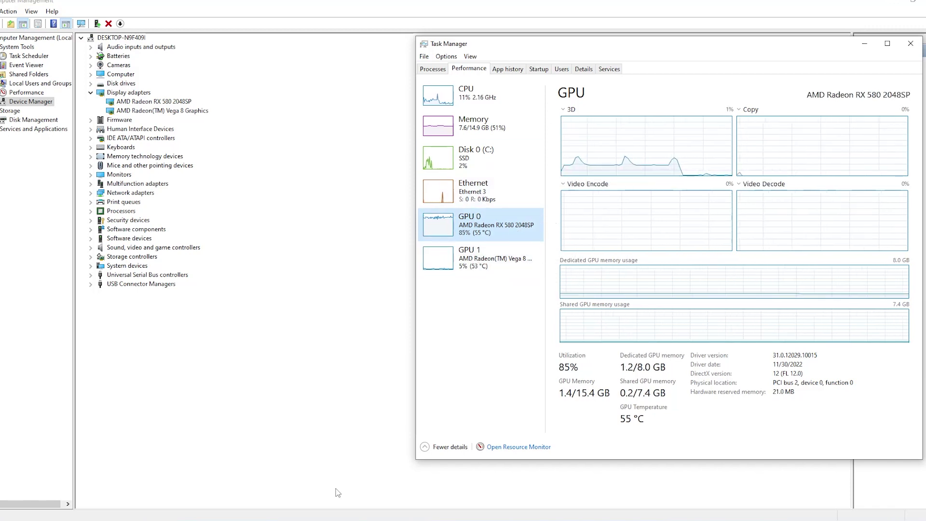
Step: Switch to the gpu comparison project in Premiere Pro
click(289, 518)
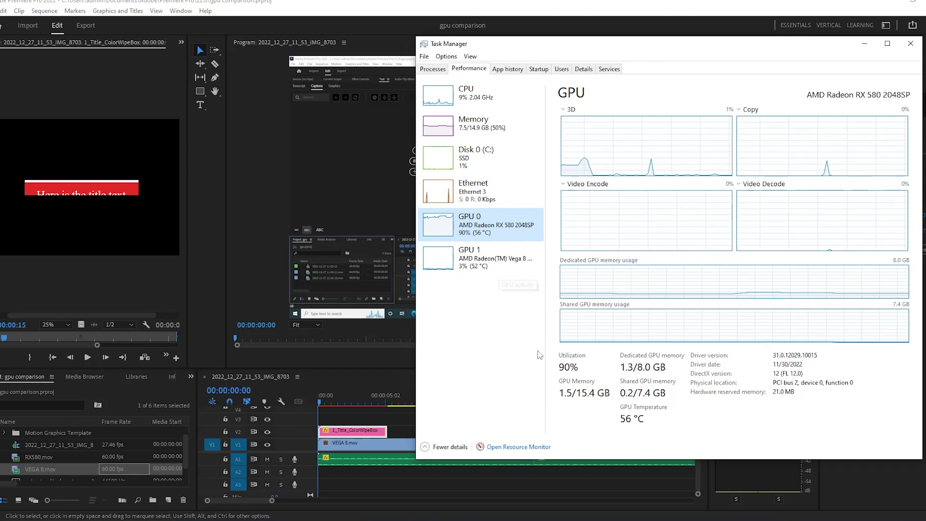
click(270, 227)
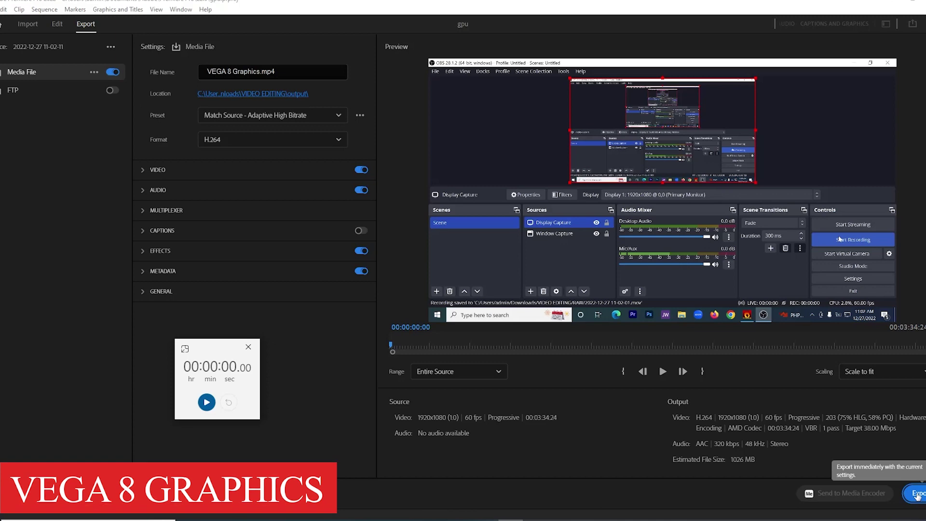
Step: Start the stopwatch for the VEGA 8 Graphics.mp4 export and bring Task Manager and Computer Management to the front, with the Vega 8 adapter selected
click(207, 402)
key(alt+Tab)
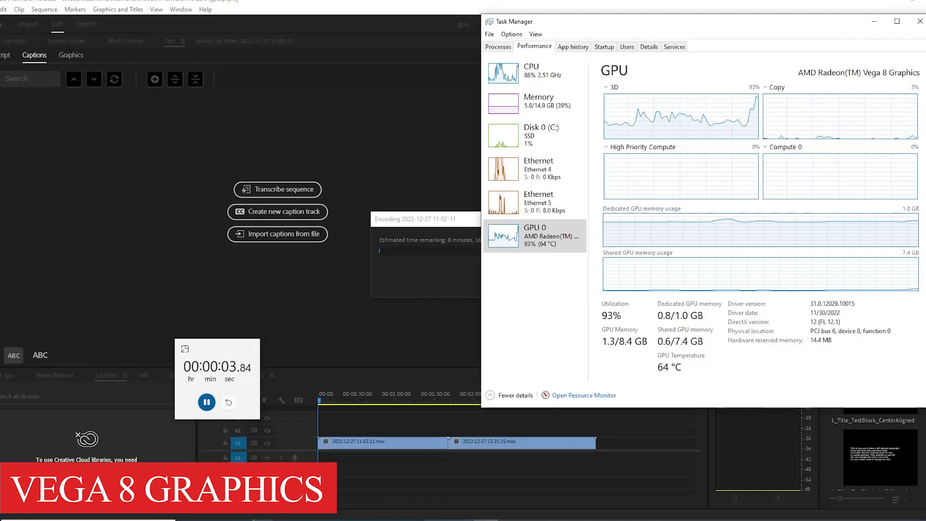
key(alt+Tab)
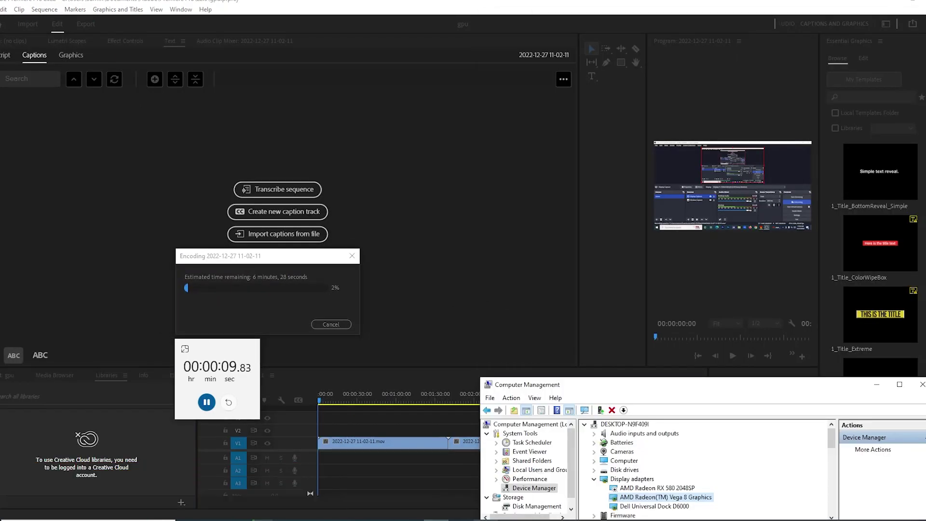
click(665, 496)
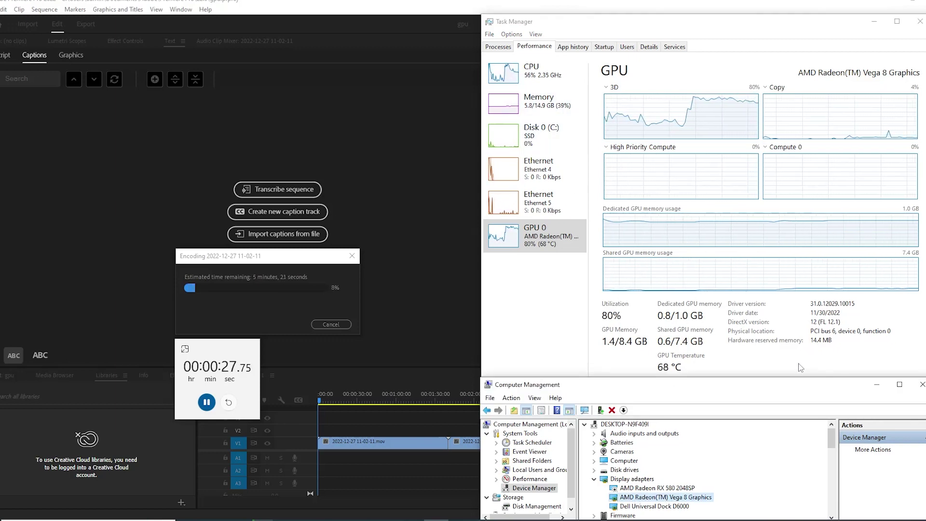
Step: Move the encoding progress window closer to the stopwatch and bring Task Manager and Computer Management back to the front
click(302, 436)
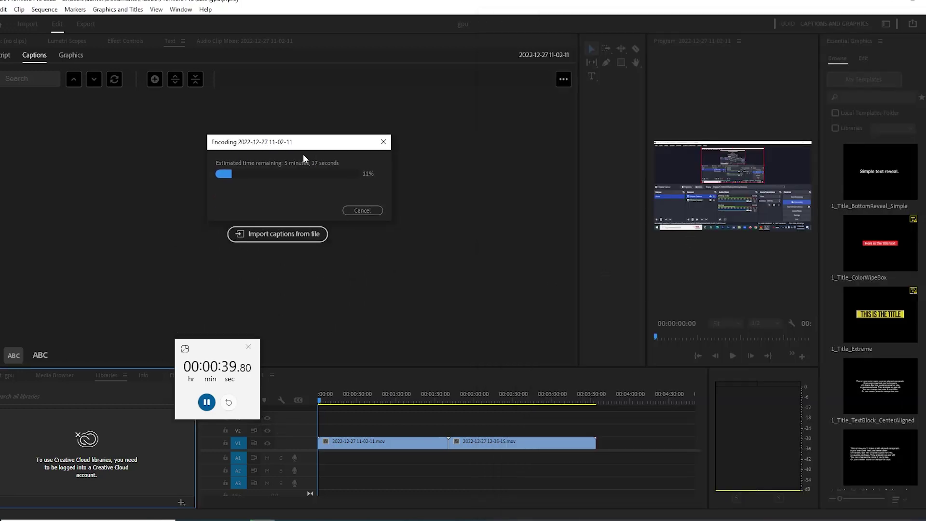
drag(303, 146, 266, 191)
click(486, 520)
click(506, 520)
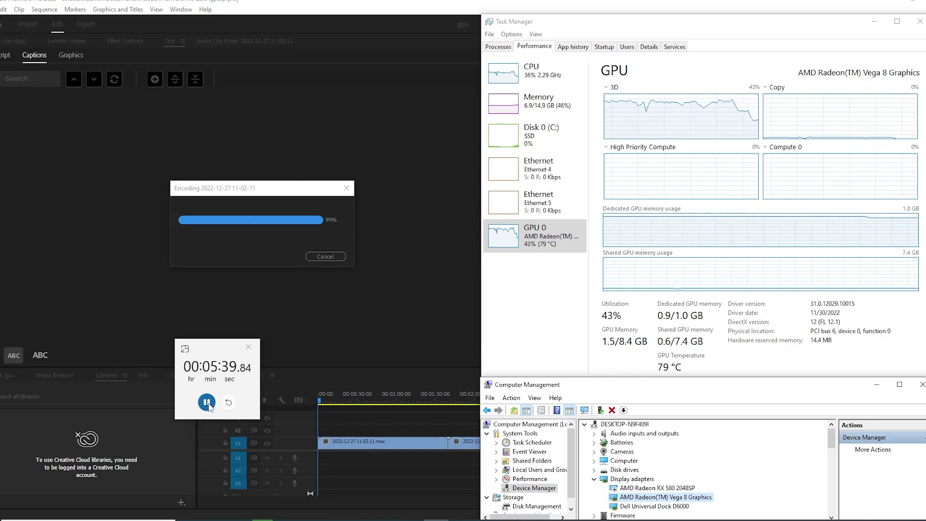
Step: Stop the stopwatch when the Vega 8 export finishes encoding
click(207, 402)
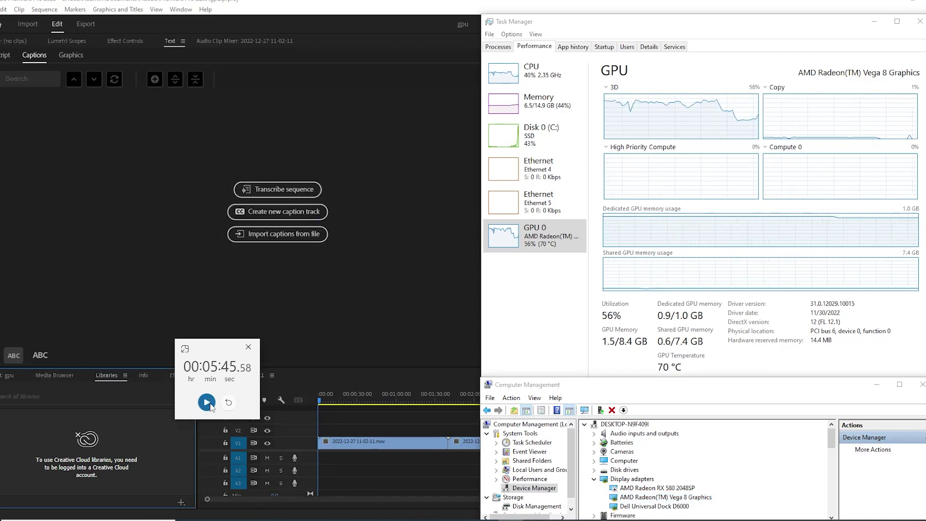
drag(250, 377, 302, 284)
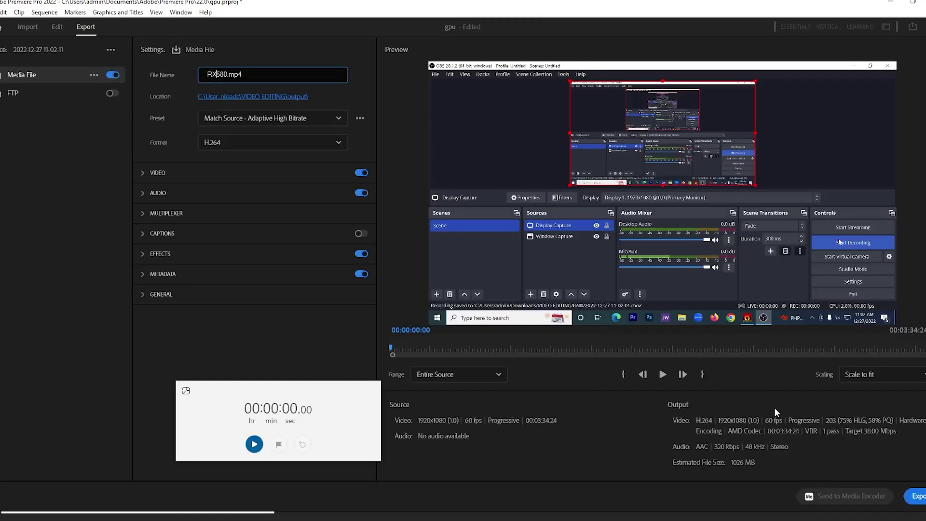
Step: Export the sequence as RX580.mp4, timing the encode with the stopwatch while Task Manager and Computer Management are in front
click(911, 496)
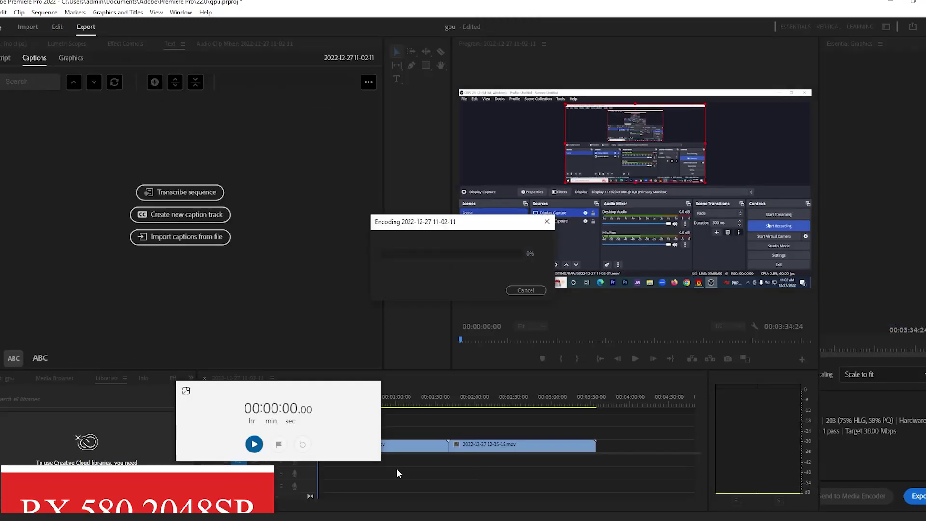
click(254, 444)
key(alt+Tab)
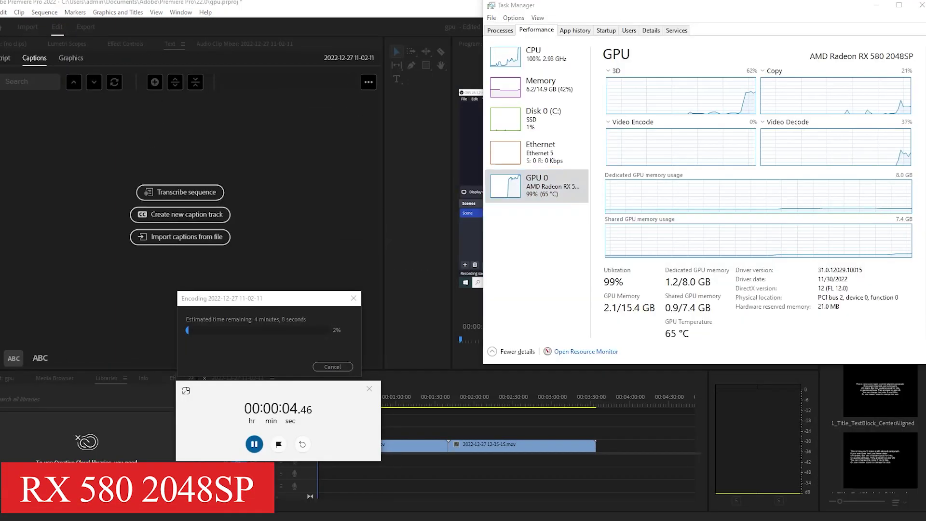
key(alt+Tab)
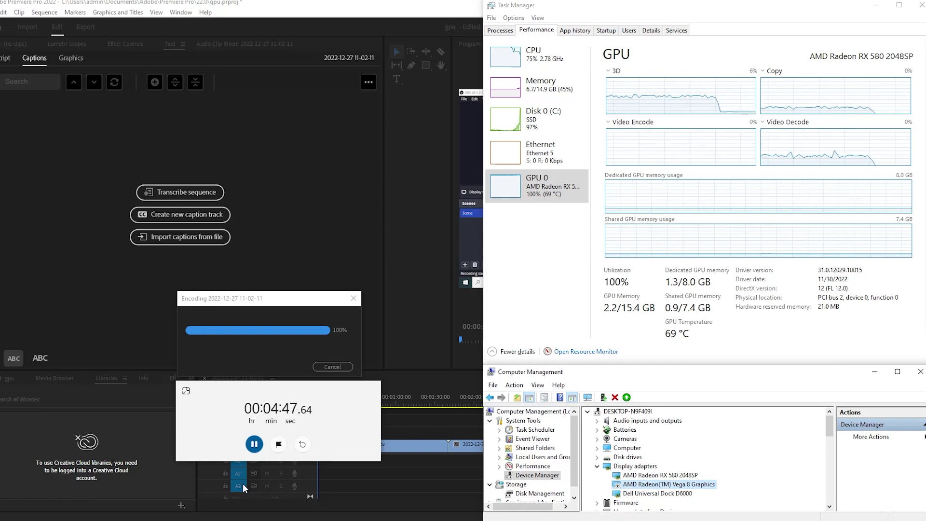
click(255, 444)
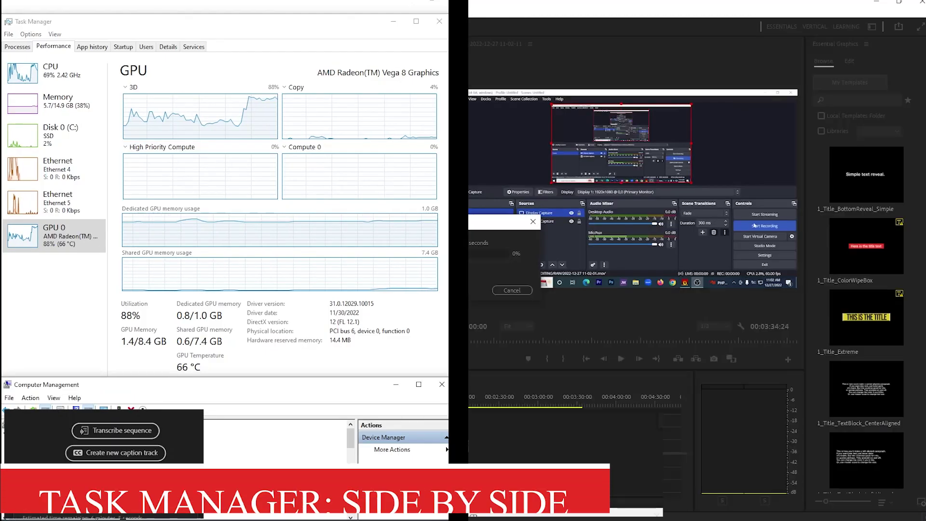
Step: Bring Task Manager to the front during encoding to compare Vega 8 and RX 580 2048SP usage
key(alt+Tab)
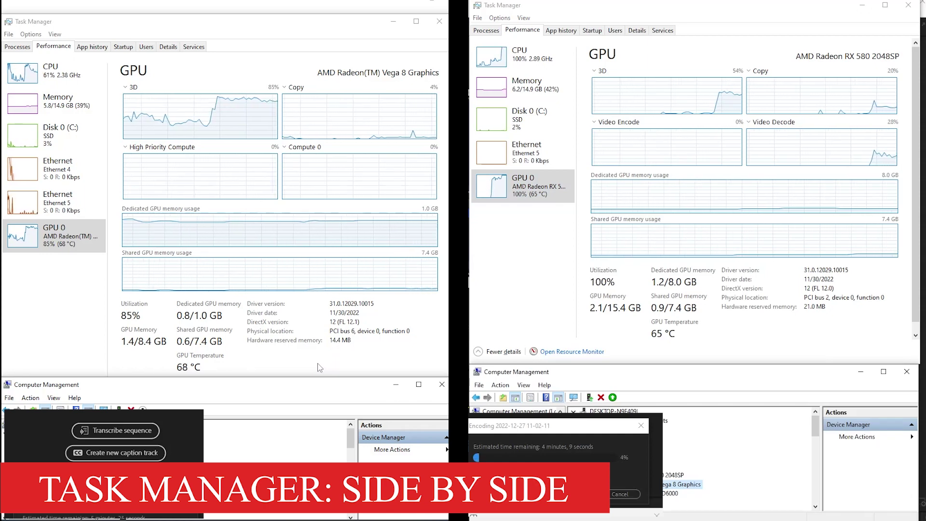
key(alt+Tab)
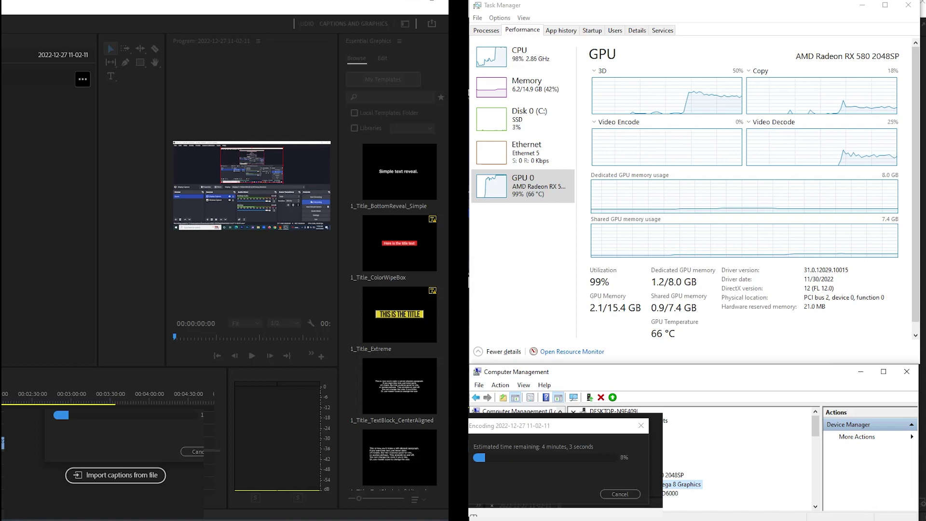
key(alt+Tab)
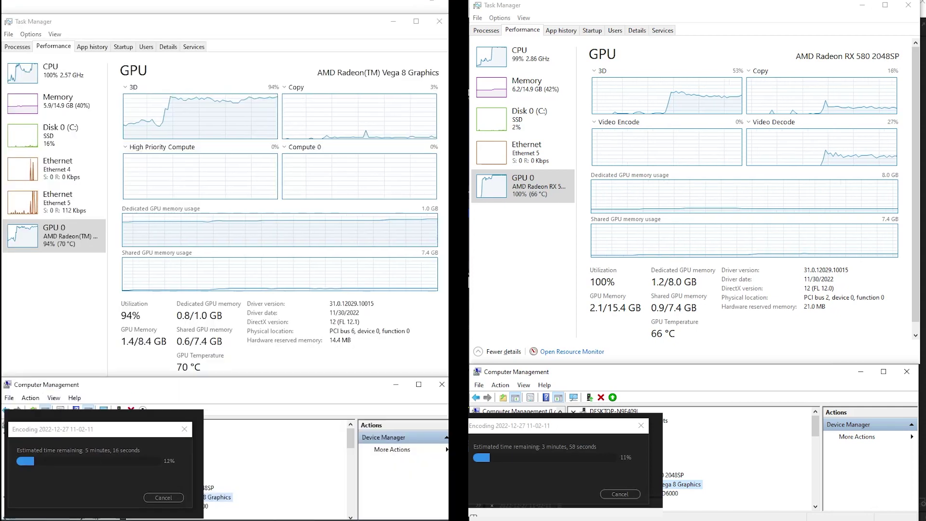